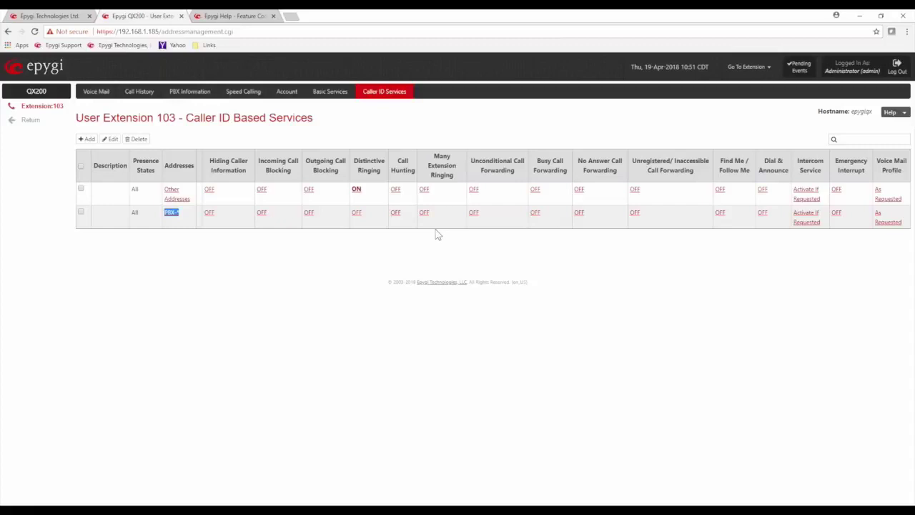
Step: Add a caller-ID address entry for the autocompleted phone number, keeping All States, and save it
double_click(356, 212)
left_click(317, 237)
left_click(88, 139)
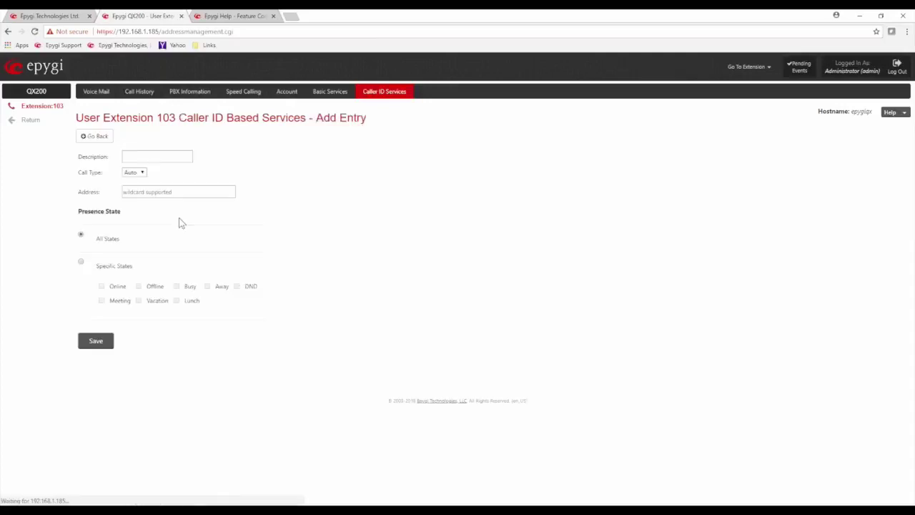
left_click(152, 156)
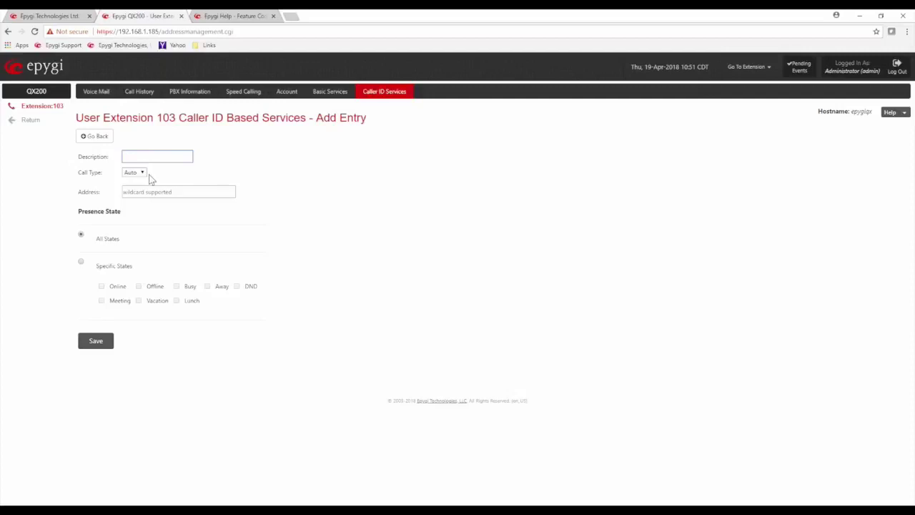
left_click(155, 190)
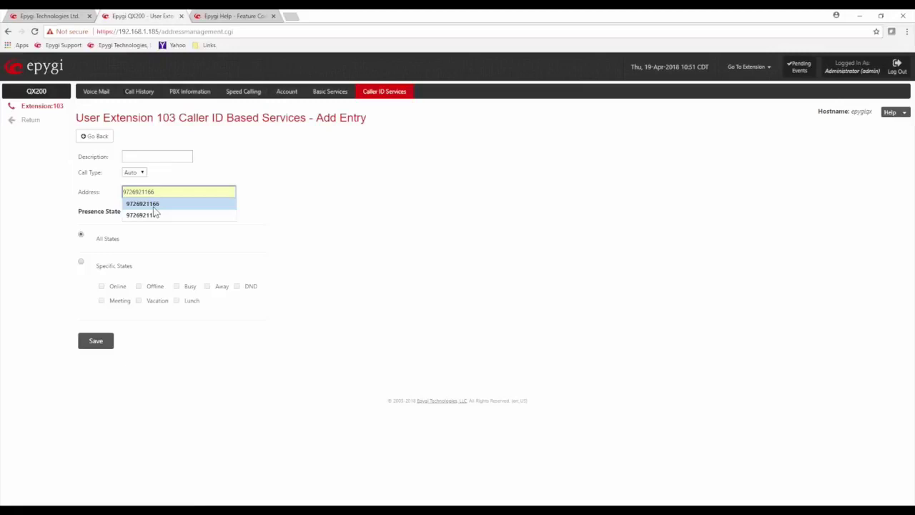
left_click(151, 204)
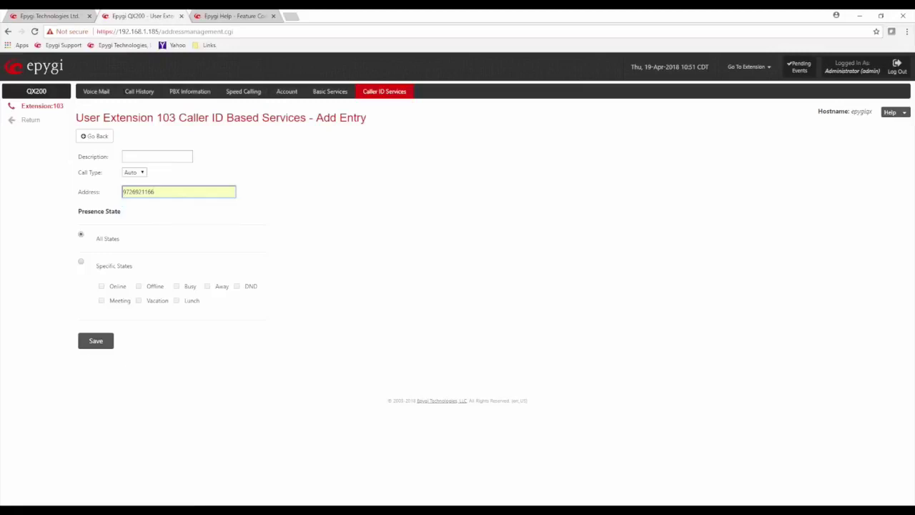
left_click(95, 341)
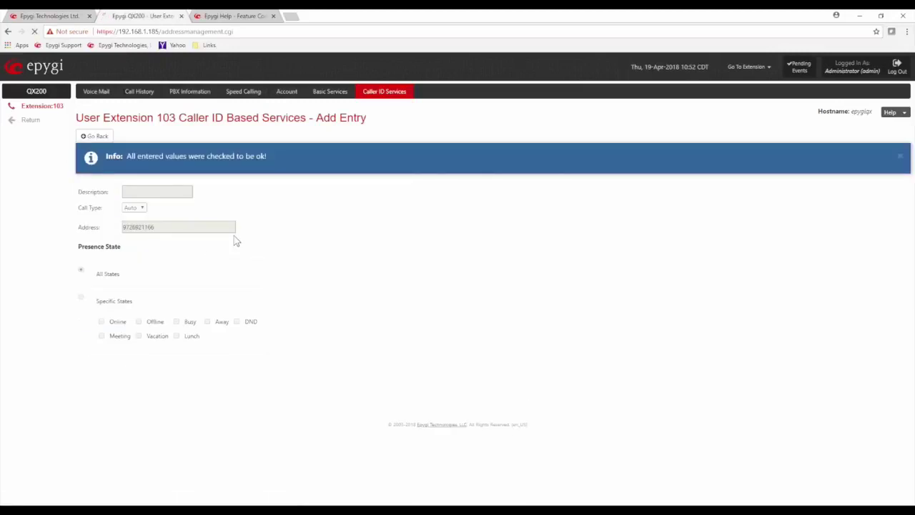
left_click_drag(204, 247, 160, 243)
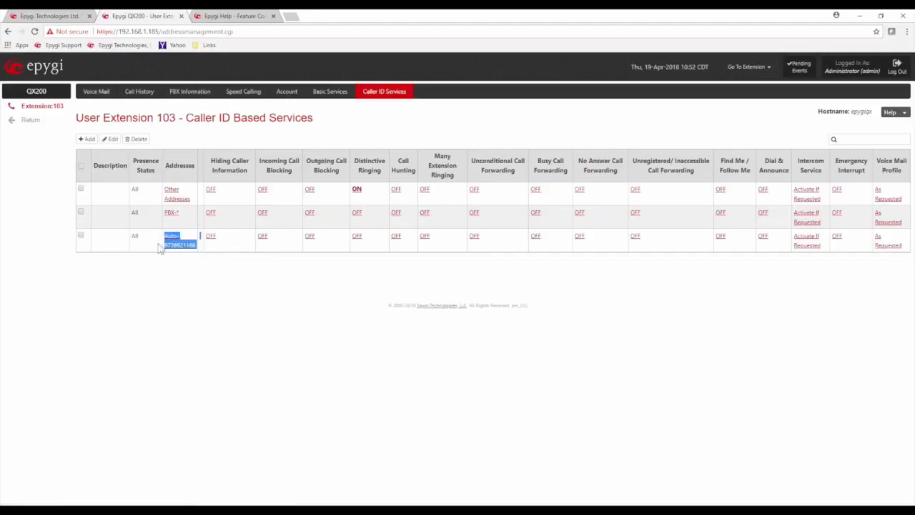
left_click(172, 262)
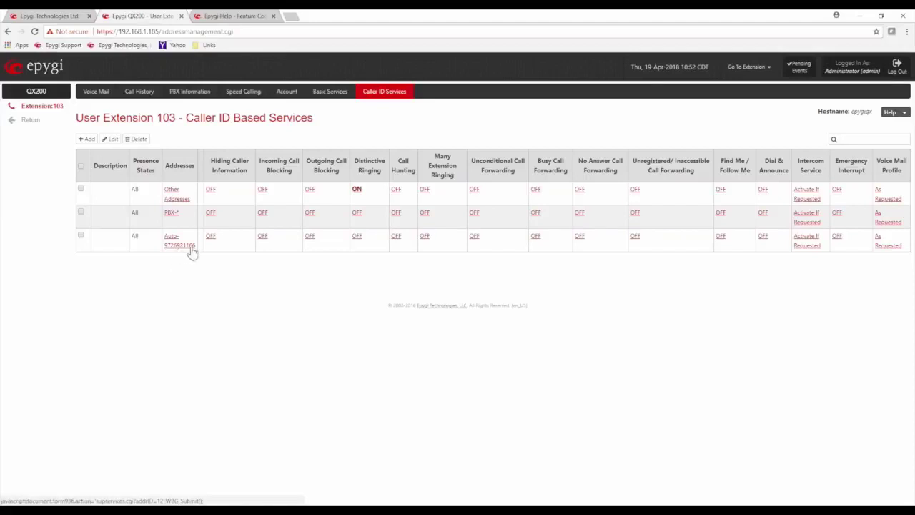
left_click_drag(200, 239, 756, 243)
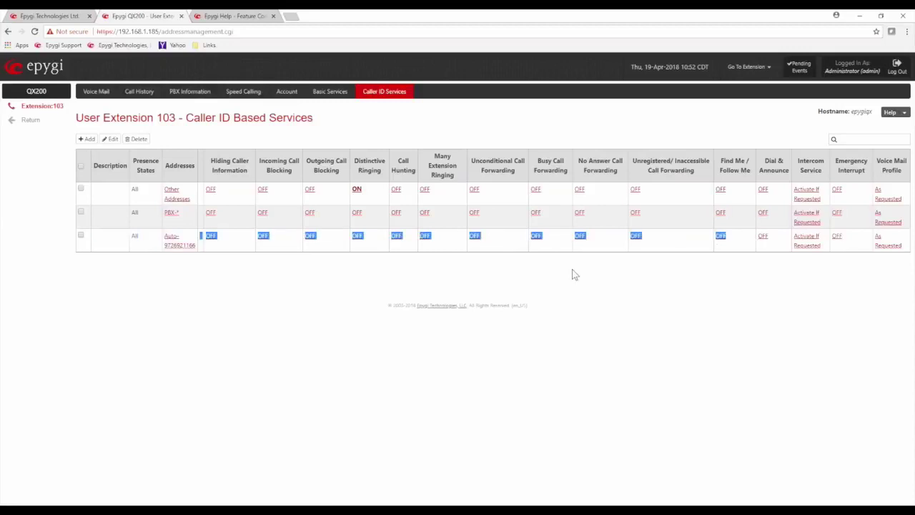
left_click(514, 276)
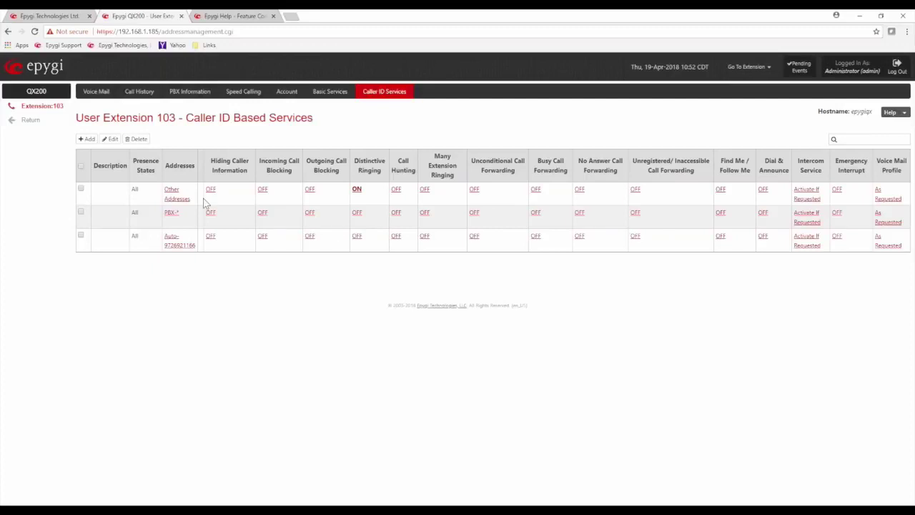
left_click_drag(201, 188, 479, 189)
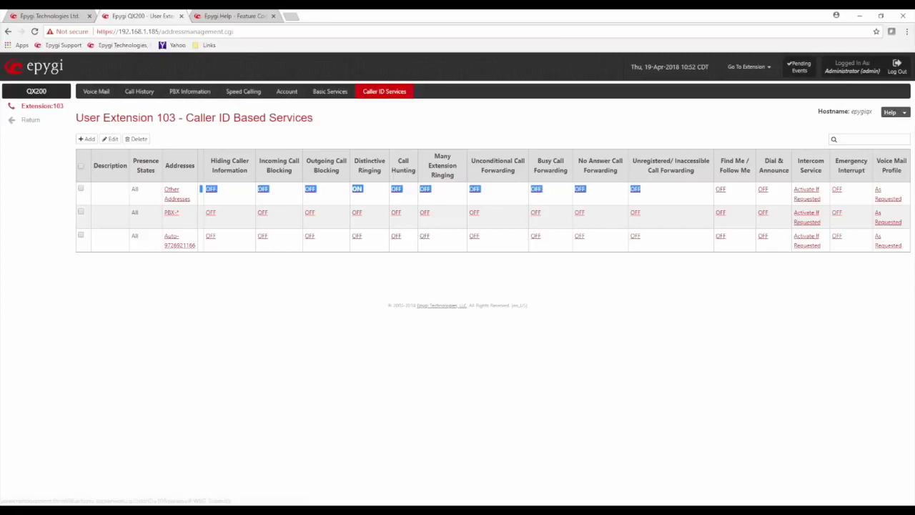
left_click(672, 192)
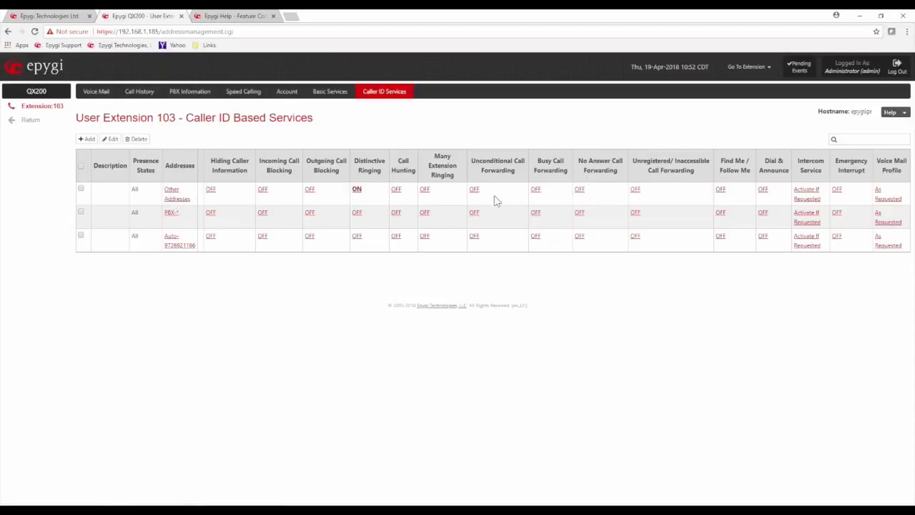
Step: Tick Enable Service under Hiding Caller Information for Extension 103's Other Addresses
left_click(171, 195)
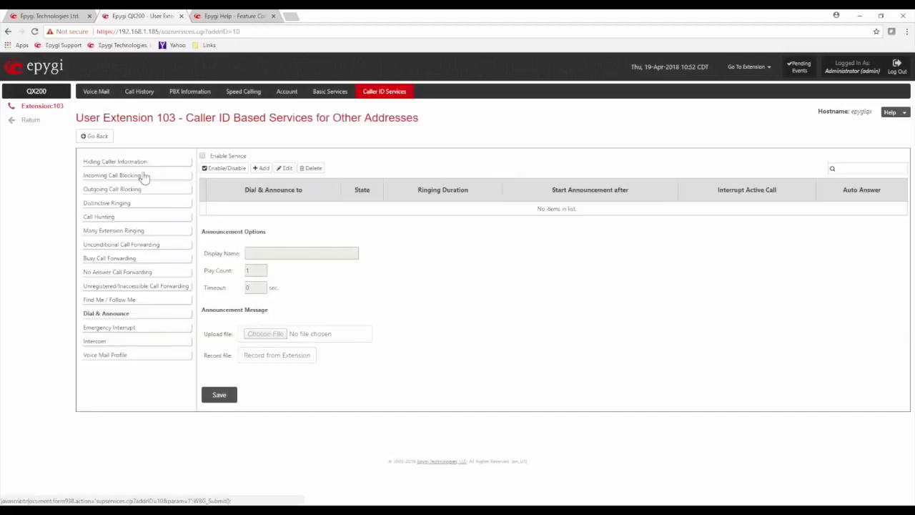
left_click(143, 163)
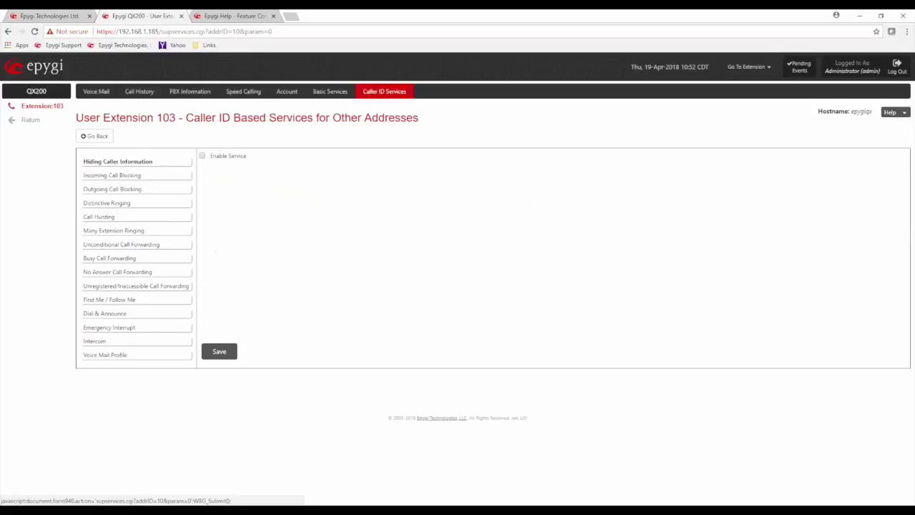
left_click(202, 156)
Step: Enable Incoming Call Blocking for Other Addresses with Send Message to Caller Party ticked
left_click(141, 179)
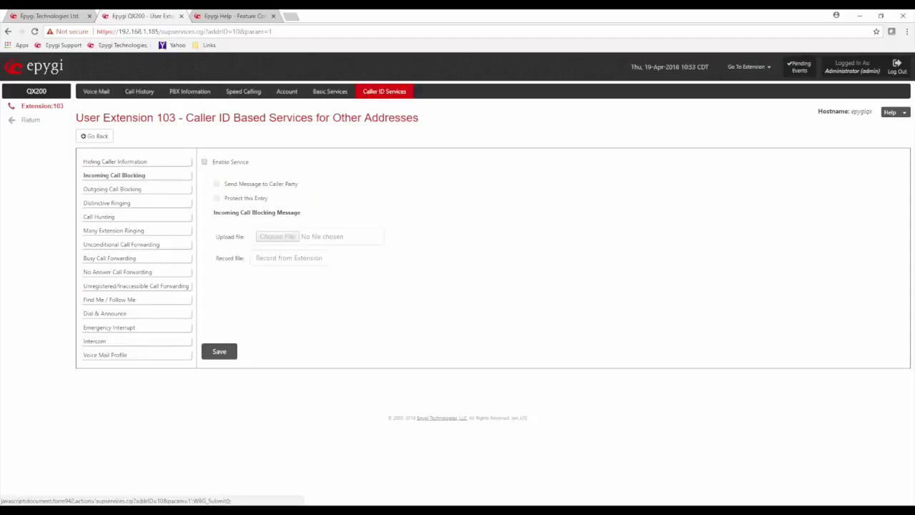
left_click(205, 163)
left_click(217, 185)
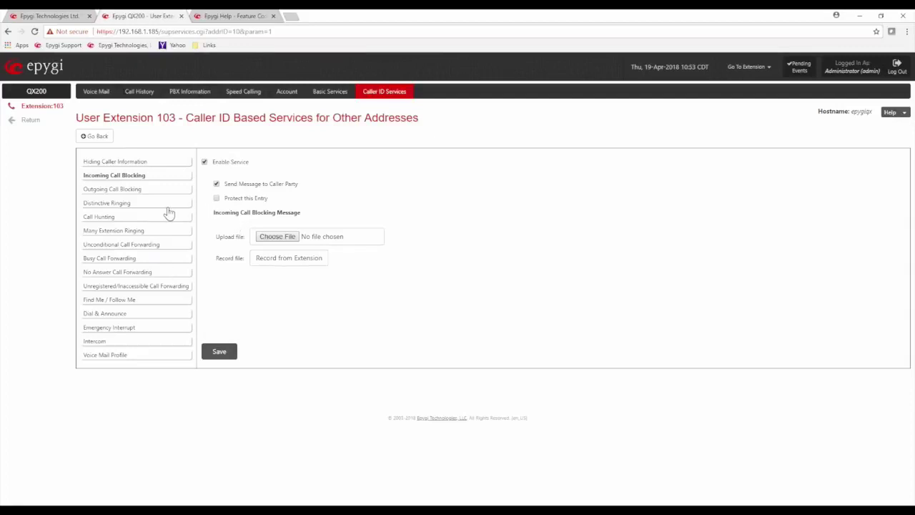
left_click_drag(224, 236, 247, 237)
left_click(279, 316)
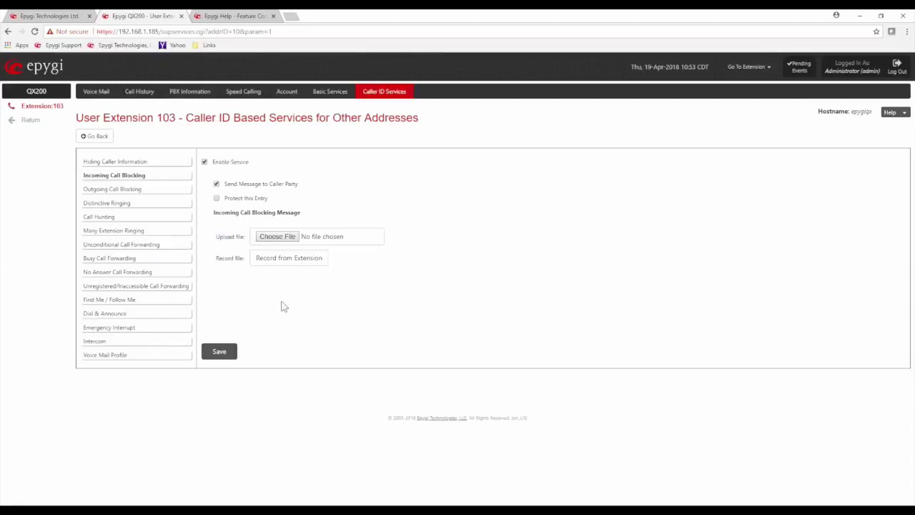
Step: Turn on Outgoing Call Blocking for Other Addresses, then bring up the Distinctive Ringing settings
left_click(179, 190)
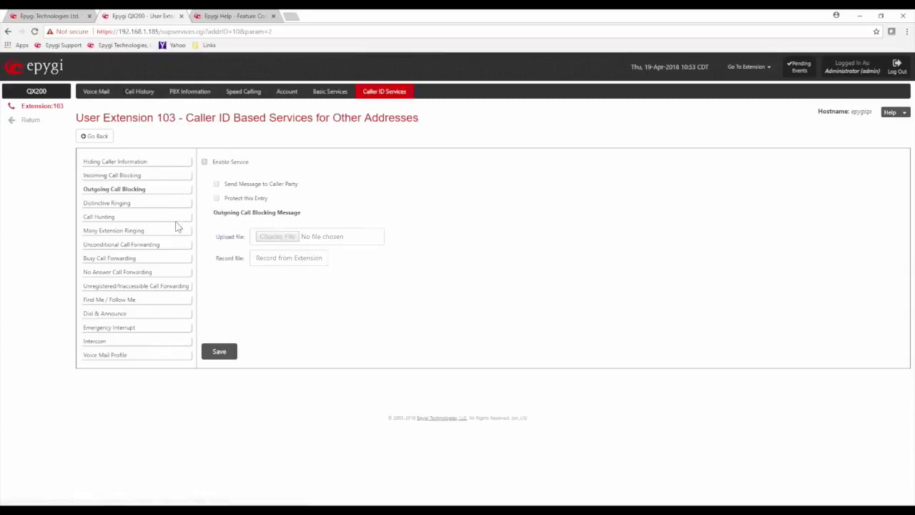
left_click(204, 162)
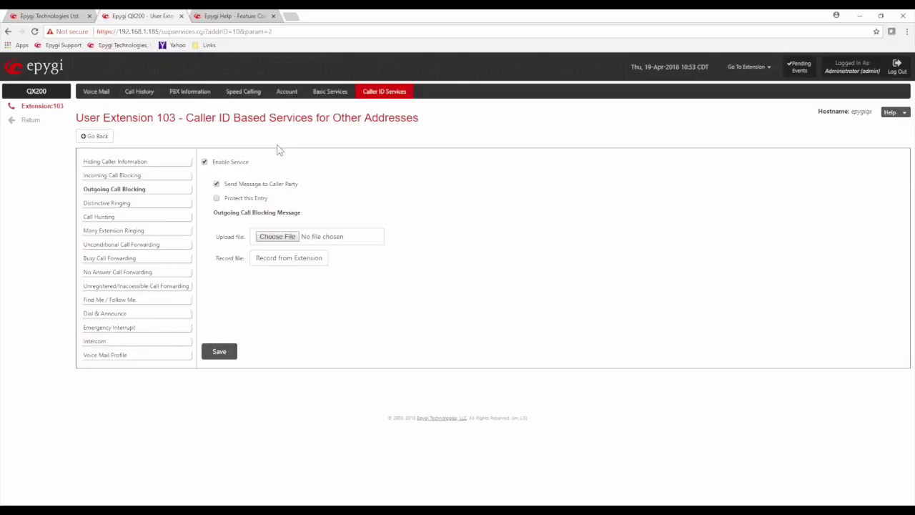
left_click(123, 206)
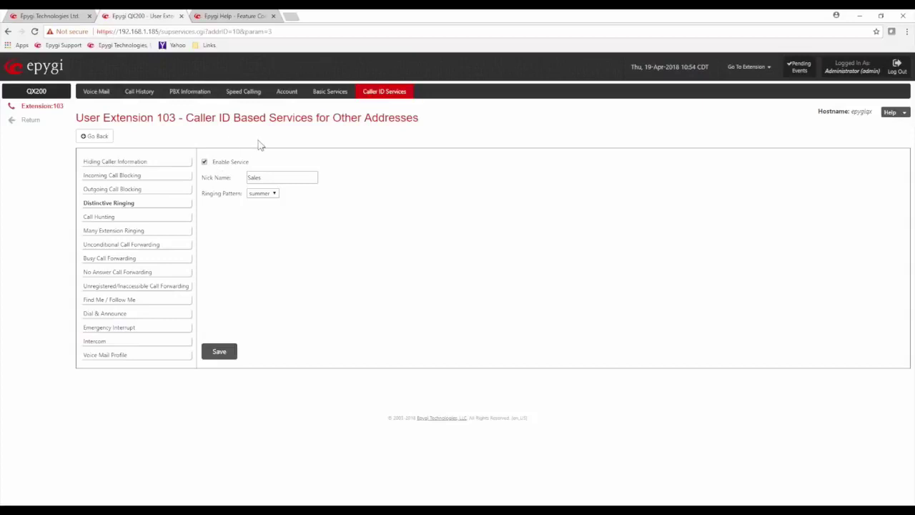
left_click_drag(239, 177, 202, 177)
left_click_drag(278, 179, 235, 178)
left_click(206, 194)
left_click_drag(208, 194, 245, 194)
left_click(276, 195)
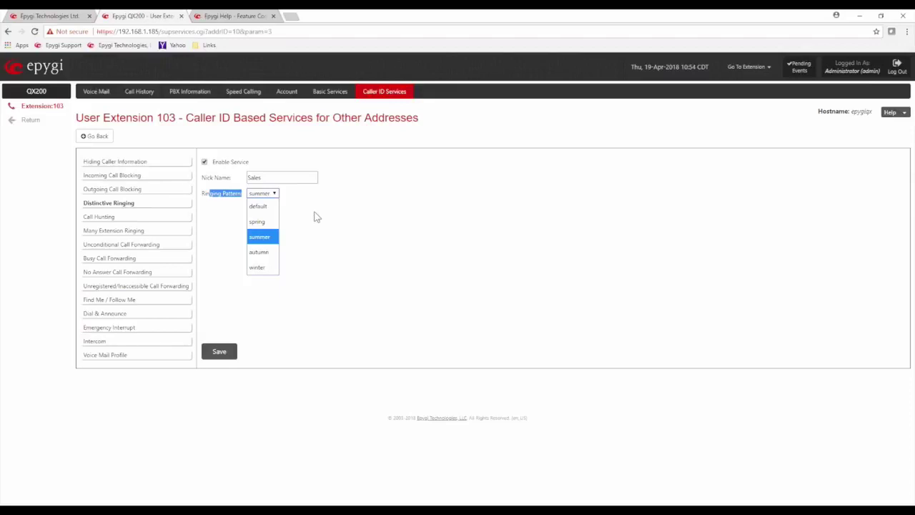
left_click(314, 216)
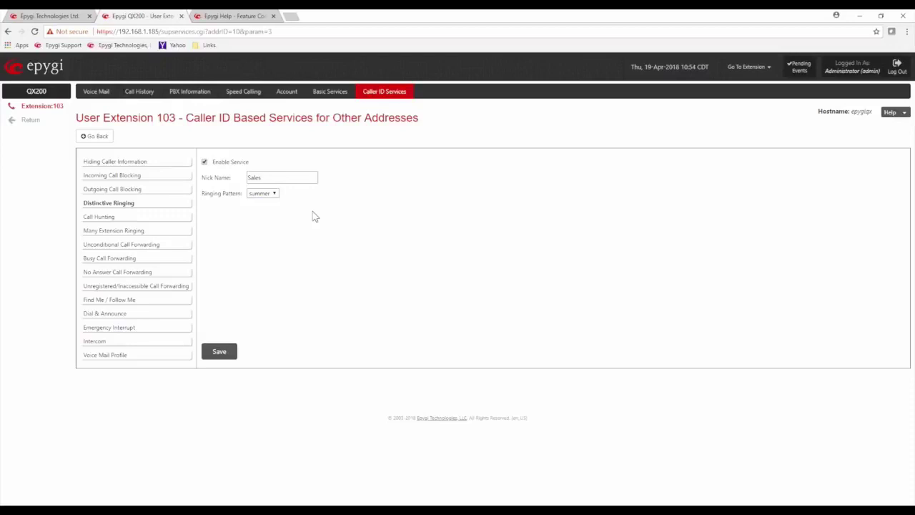
Step: Open Call Hunting for Other Addresses and switch its Enable Service on
left_click(98, 221)
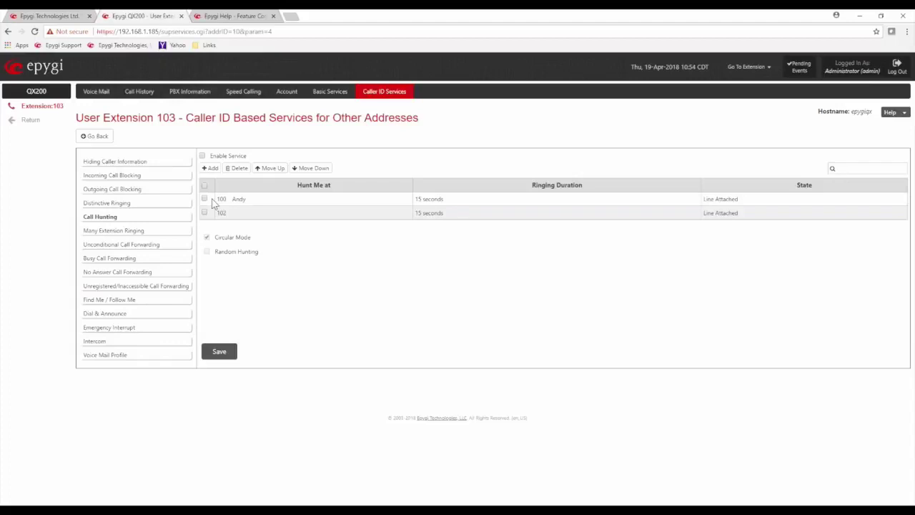
left_click(203, 156)
left_click_drag(209, 156, 253, 160)
left_click(220, 351)
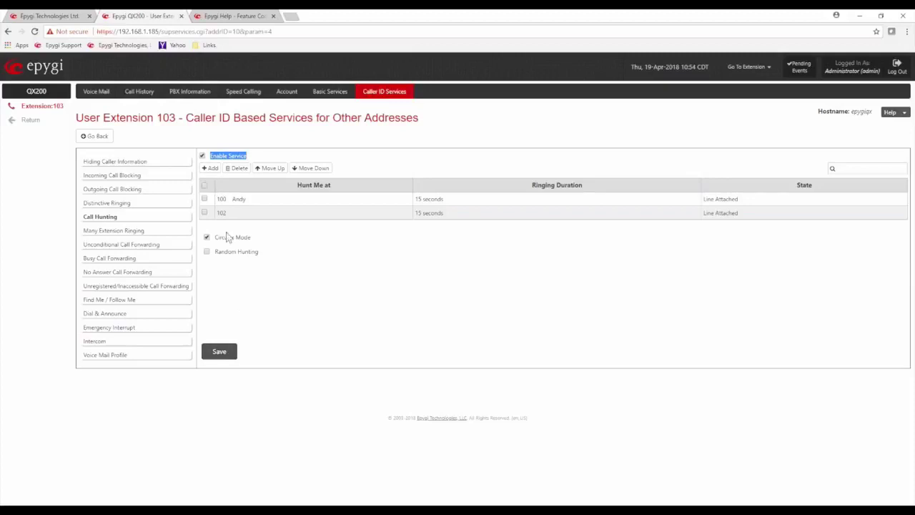
left_click(247, 312)
Step: Review hunt entries 100 and 102, their 15-second ringing and Circular Mode, then disable call hunting
left_click_drag(248, 201, 218, 200)
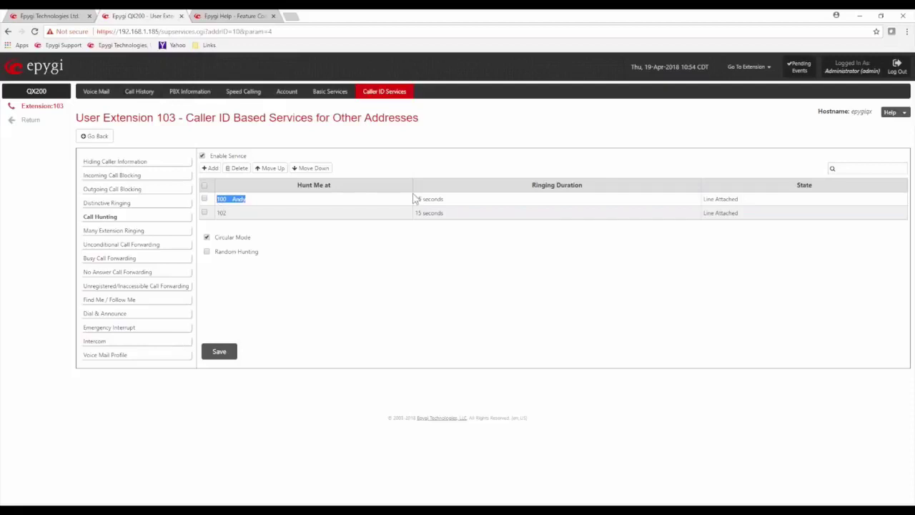
left_click_drag(439, 199, 414, 199)
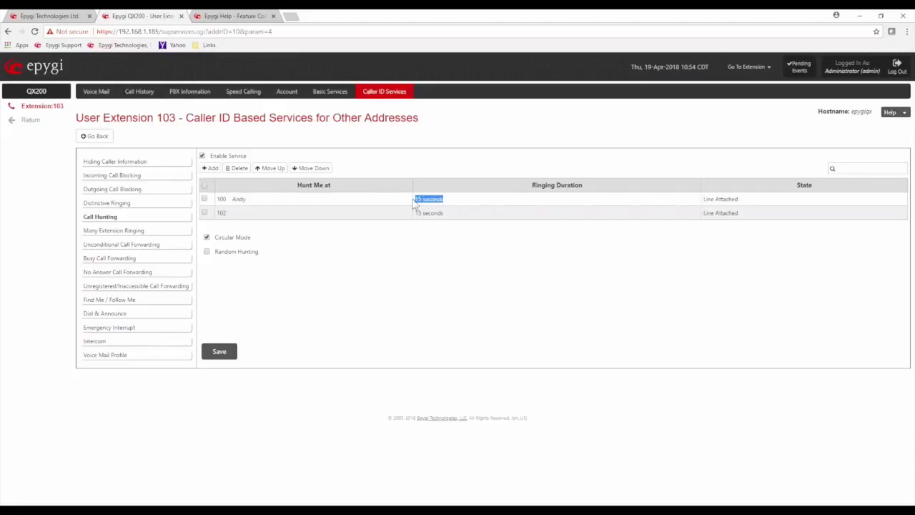
left_click_drag(236, 213, 217, 218)
left_click_drag(415, 214, 434, 214)
left_click_drag(258, 241, 218, 243)
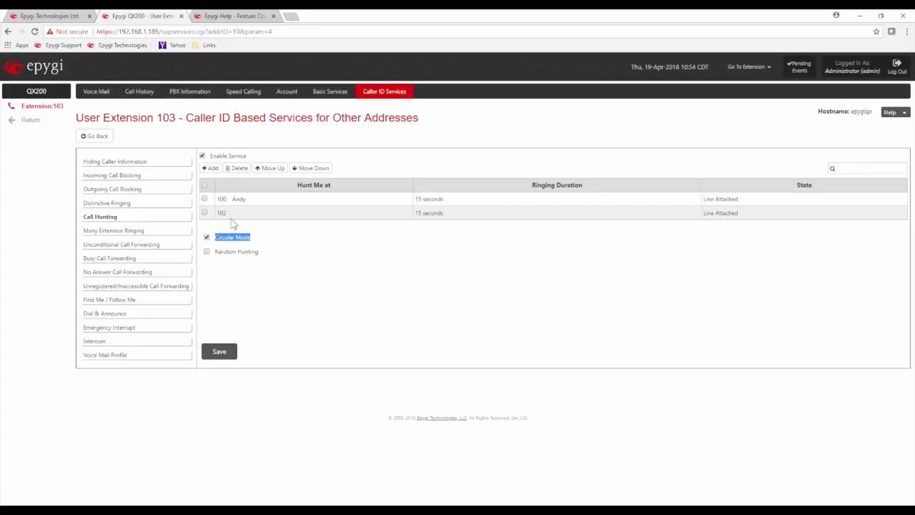
left_click(323, 251)
left_click(202, 156)
left_click(182, 241)
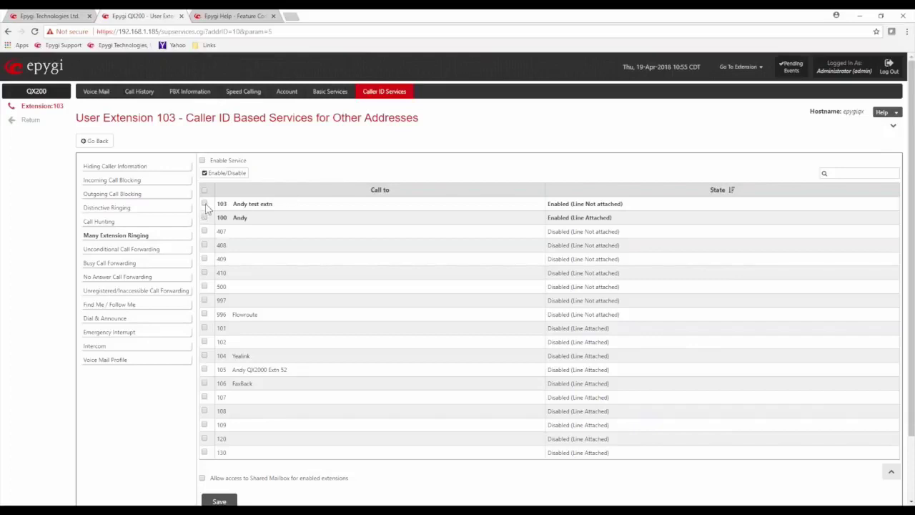
Step: Enable extensions 104 Yealink and 105 in the Many Extension Ringing list
left_click_drag(153, 118, 174, 118)
left_click(280, 208)
left_click(204, 355)
left_click(205, 370)
left_click(221, 174)
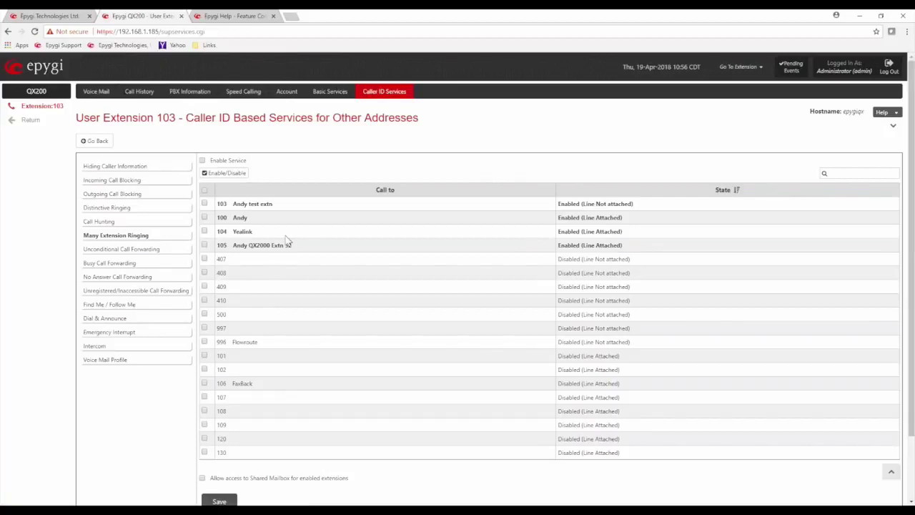
Step: Sort the extension list by State so enabled extensions appear first
left_click(723, 189)
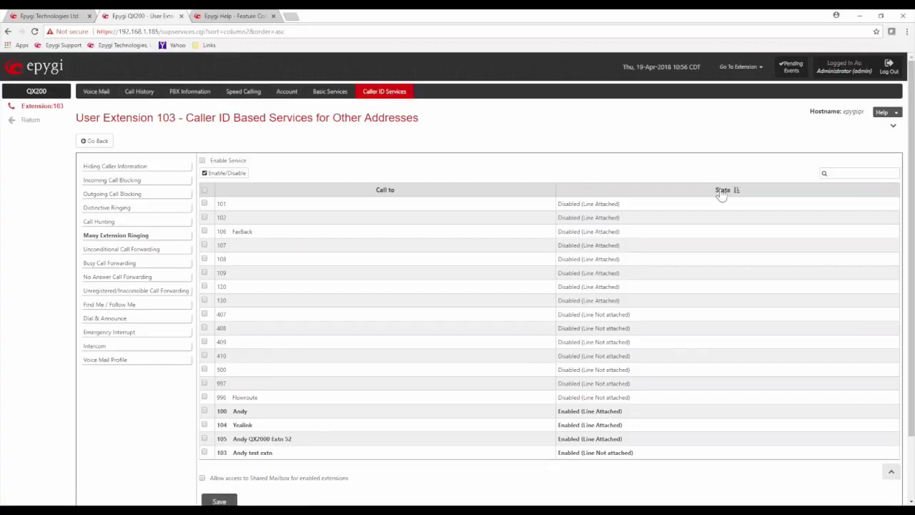
left_click(724, 189)
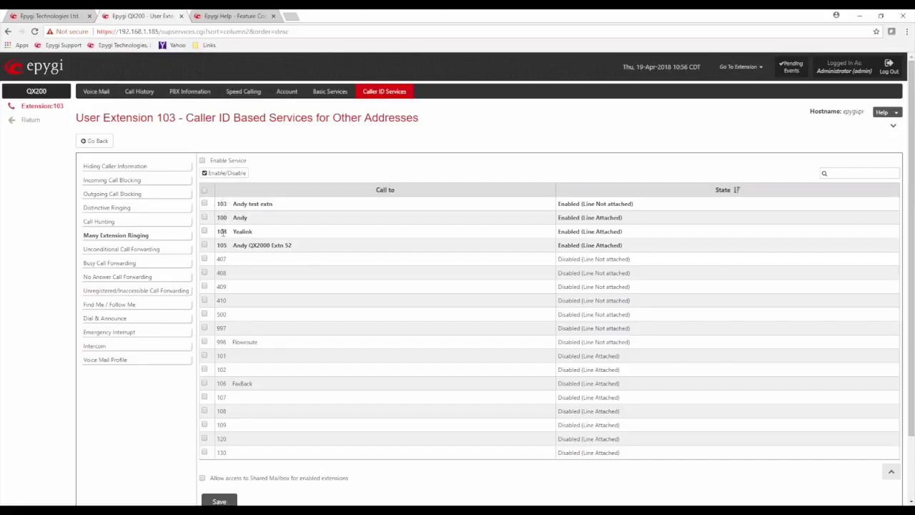
left_click_drag(216, 203, 240, 204)
left_click(281, 173)
Step: Tick Enable Service so Many Extension Ringing rings 103, 100, 104 and 105
left_click(202, 160)
left_click_drag(273, 204, 217, 209)
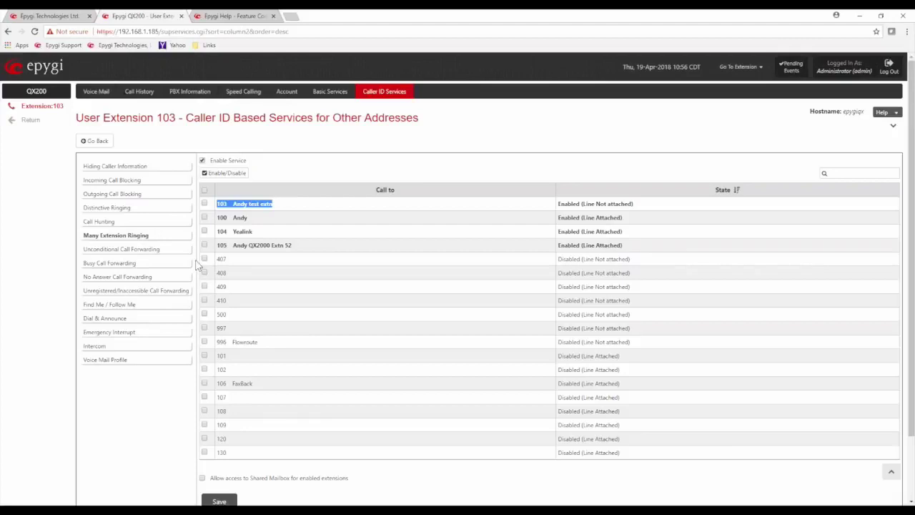
scroll(224, 200, "down", 1)
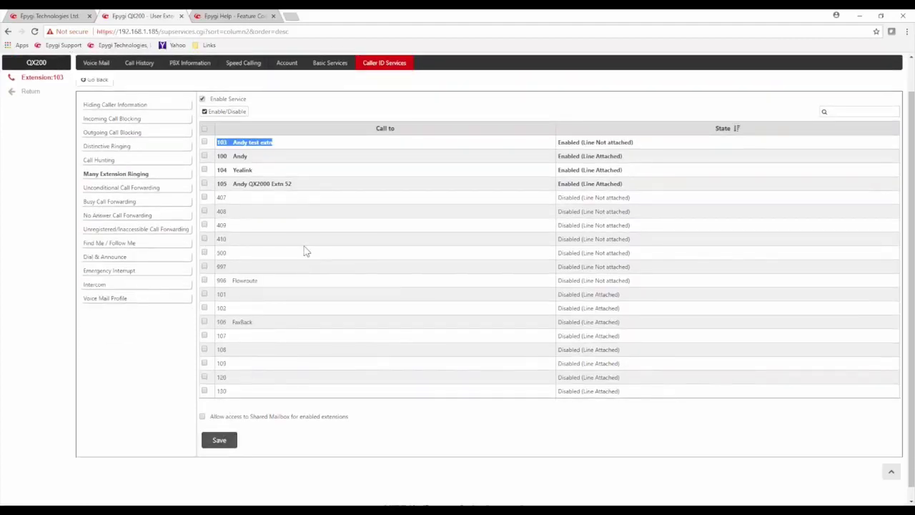
scroll(303, 250, "up", 1)
left_click(316, 169)
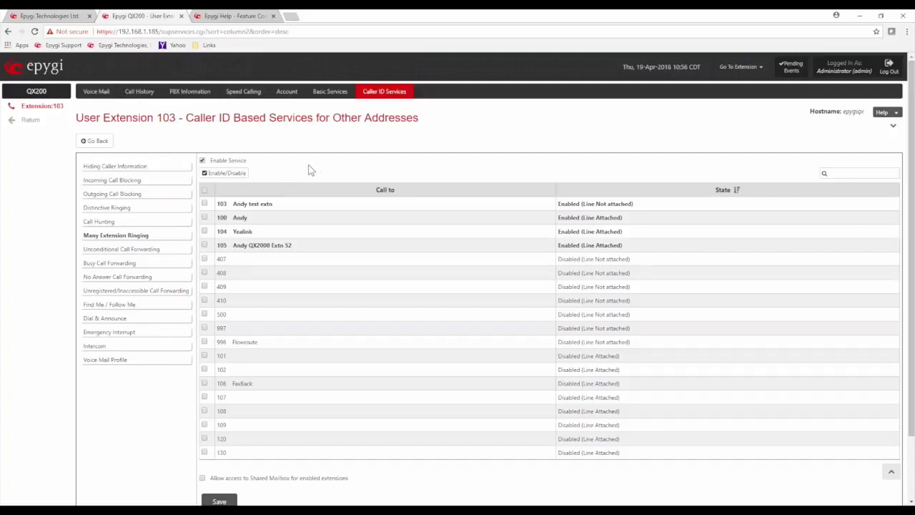
Step: View extension 103's empty Unconditional Call Forwarding page, then move to No Answer Call Forwarding
left_click(147, 249)
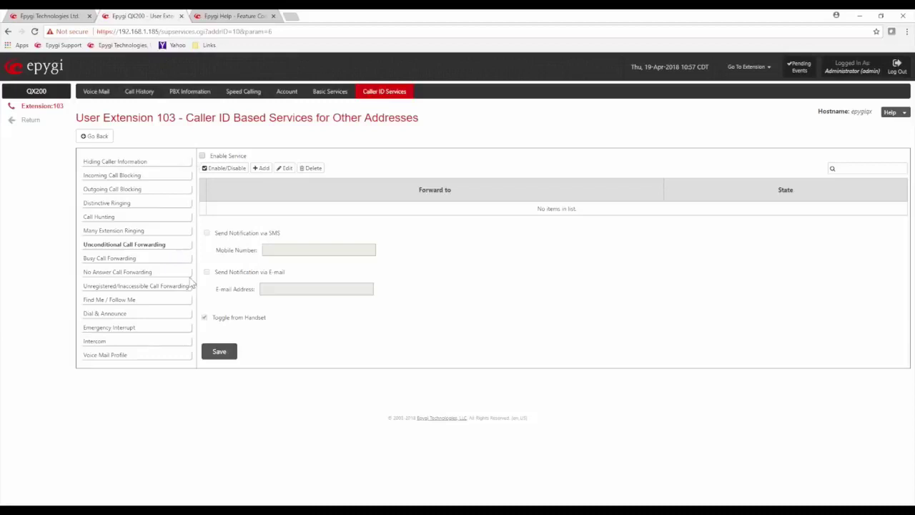
left_click(143, 273)
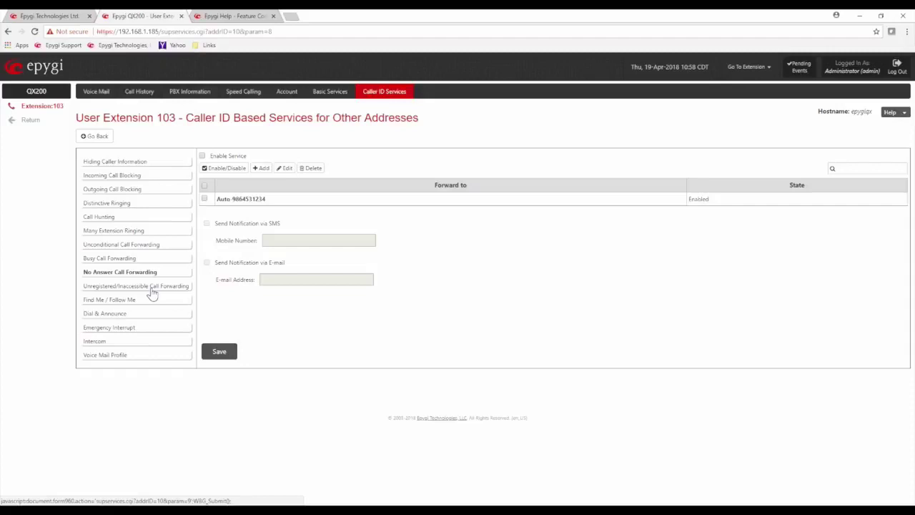
Step: Leave the No Answer forward to an external number and go to Find Me / Follow Me
left_click(121, 302)
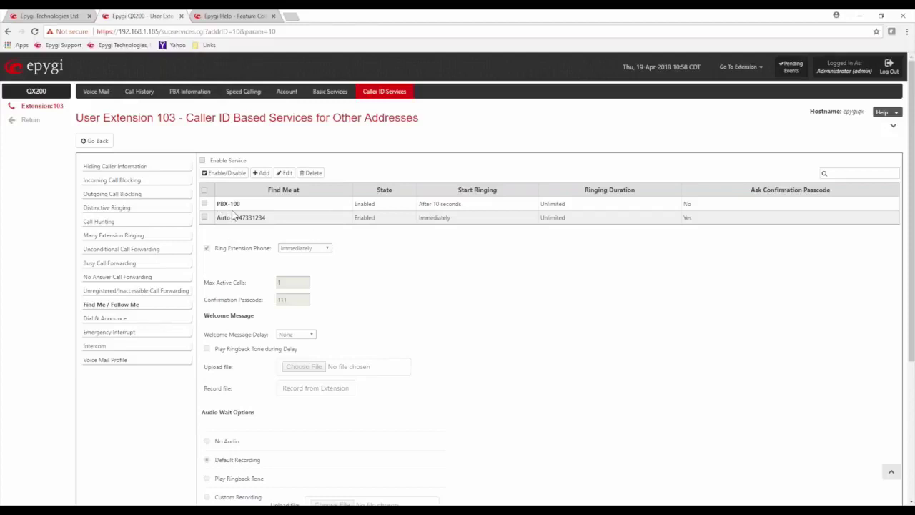
Step: Highlight the PBX-100 entry name in extension 103's Find Me / Follow Me list
left_click_drag(240, 203, 216, 204)
Step: Highlight PBX-100's 10-second delay, unlimited ringing and no passcode, then open it for editing
left_click(433, 215)
left_click_drag(462, 204, 420, 207)
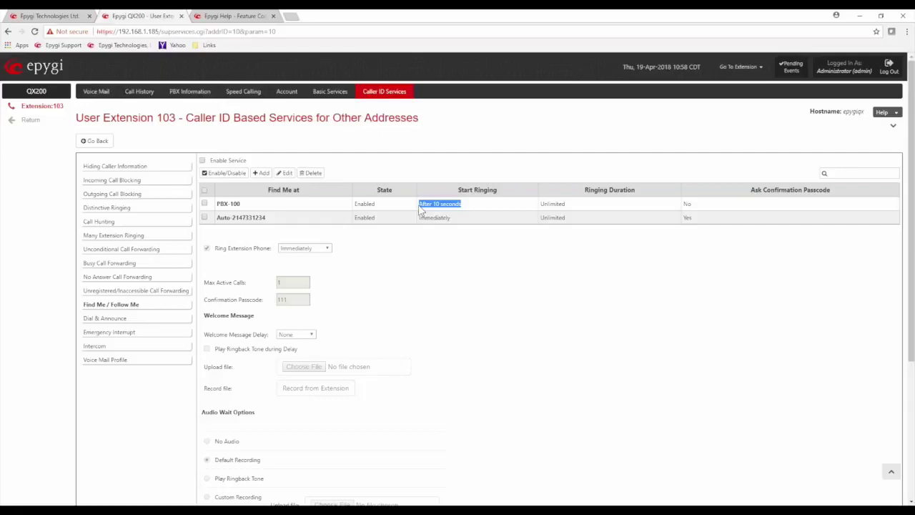
left_click(421, 207)
left_click_drag(462, 204, 418, 204)
left_click_drag(564, 204, 542, 205)
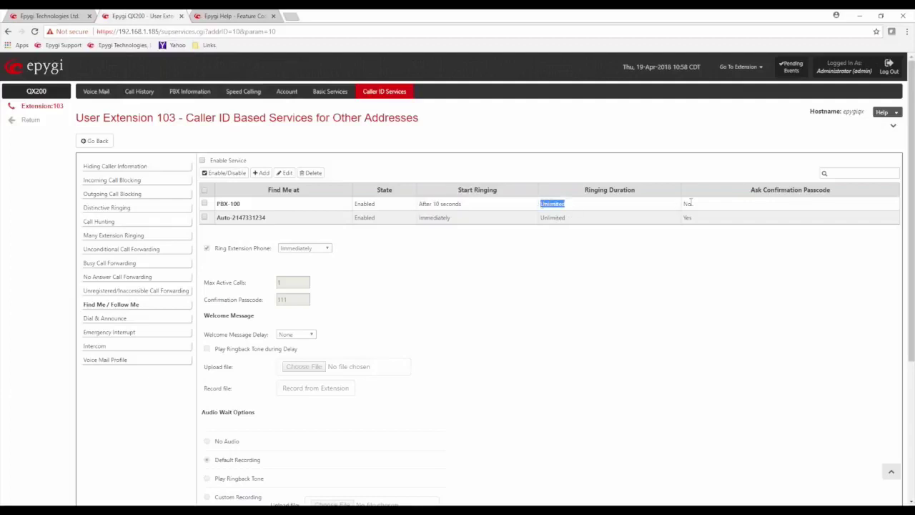
left_click_drag(692, 204, 673, 206)
left_click(205, 204)
left_click(284, 173)
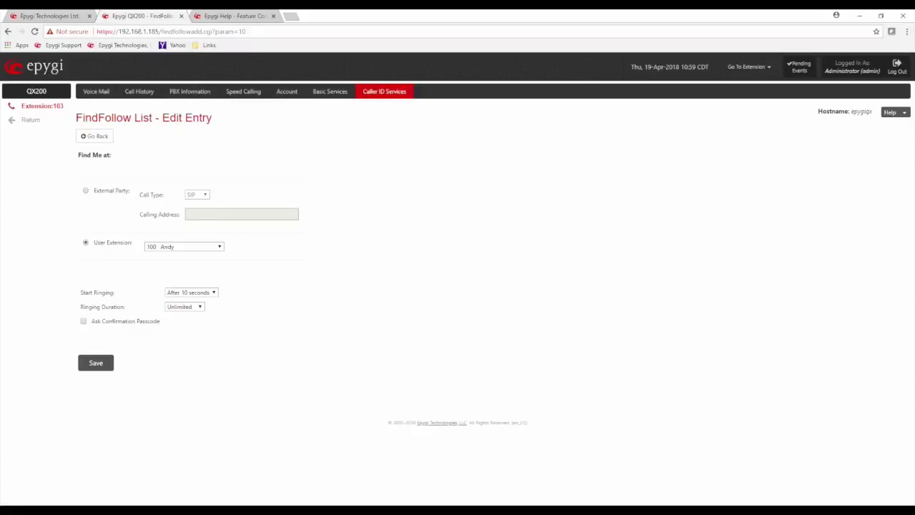
Step: Review the PBX-100 entry's user extension, Start Ringing and Ringing Duration options, then go back unchanged
left_click_drag(99, 243, 123, 247)
left_click(119, 268)
left_click(213, 292)
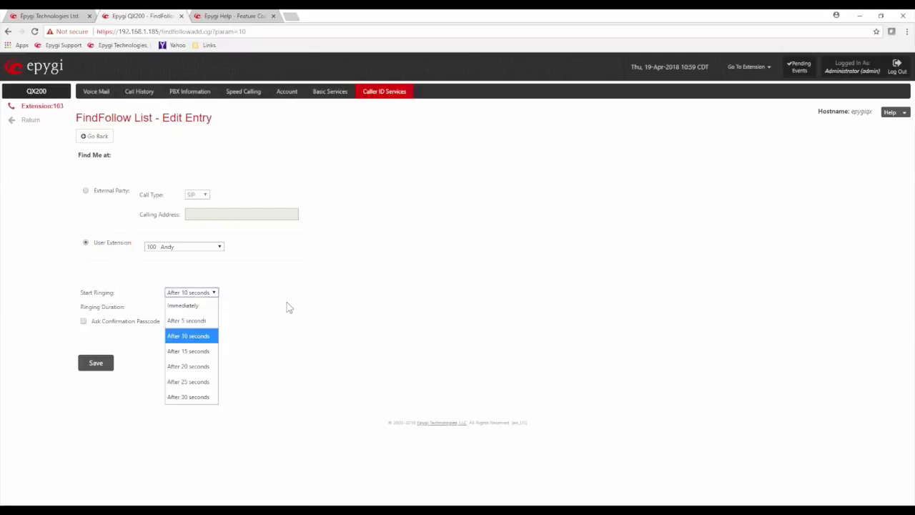
left_click(287, 307)
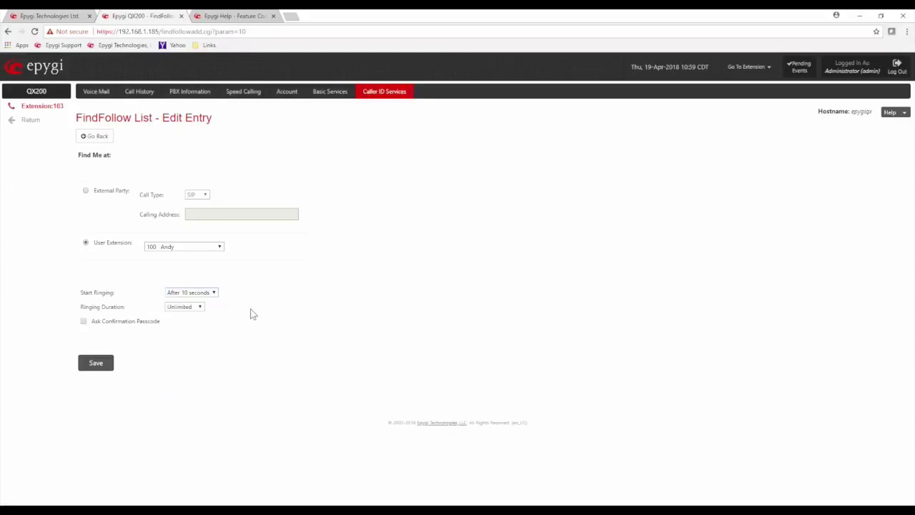
left_click(200, 307)
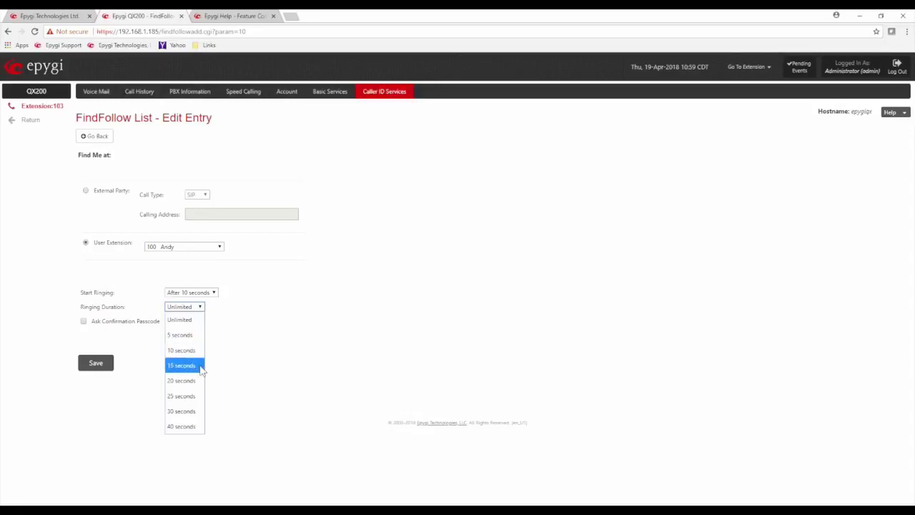
left_click(257, 366)
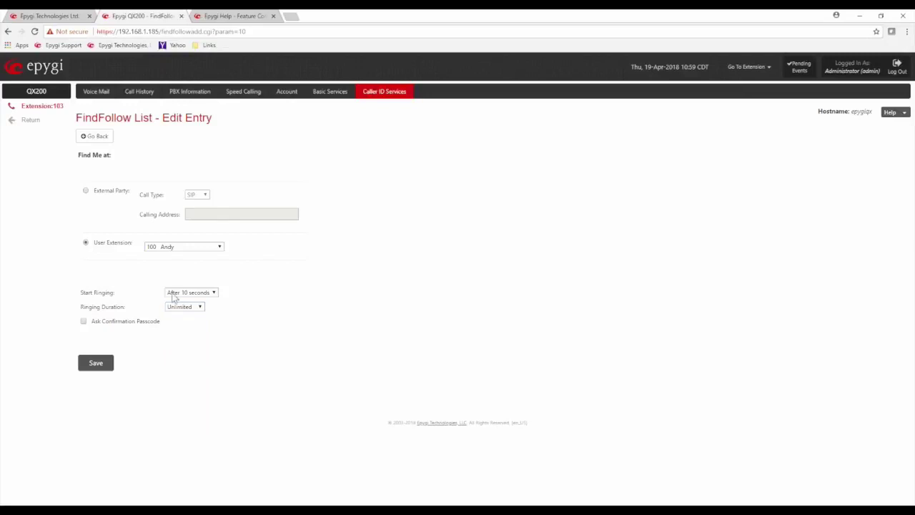
left_click(97, 139)
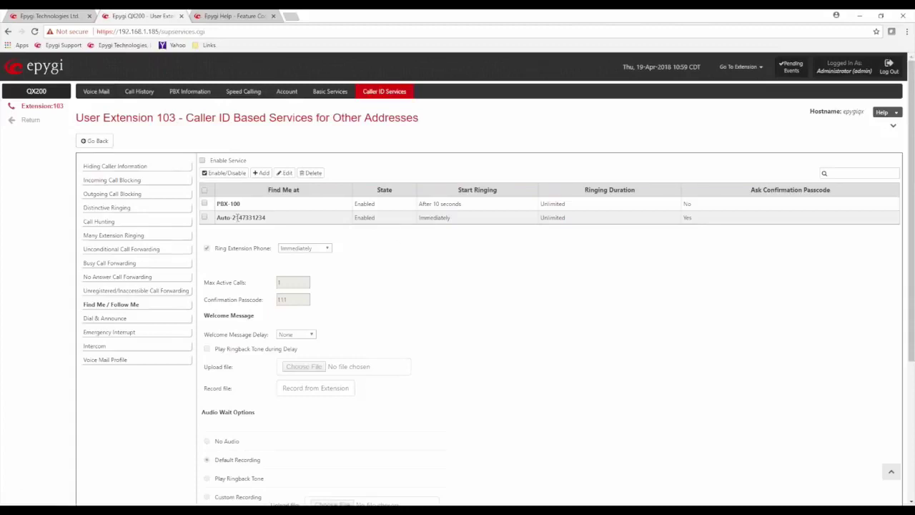
left_click_drag(217, 218, 266, 217)
left_click(279, 220)
left_click_drag(235, 217, 279, 219)
left_click(488, 281)
left_click_drag(415, 222, 602, 224)
left_click(603, 225)
left_click_drag(702, 219, 670, 228)
left_click(600, 244)
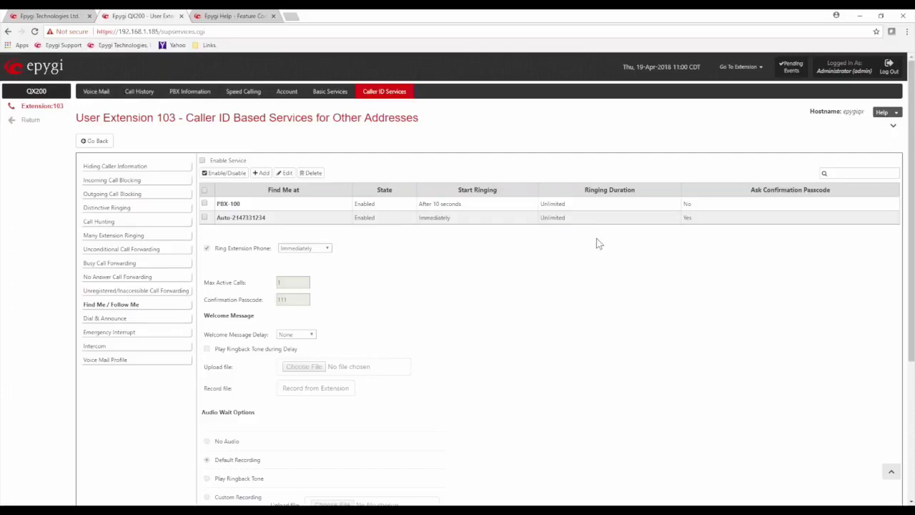
Step: Enable Find Me / Follow Me for extension 103 and highlight the Confirmation Passcode field
left_click(202, 160)
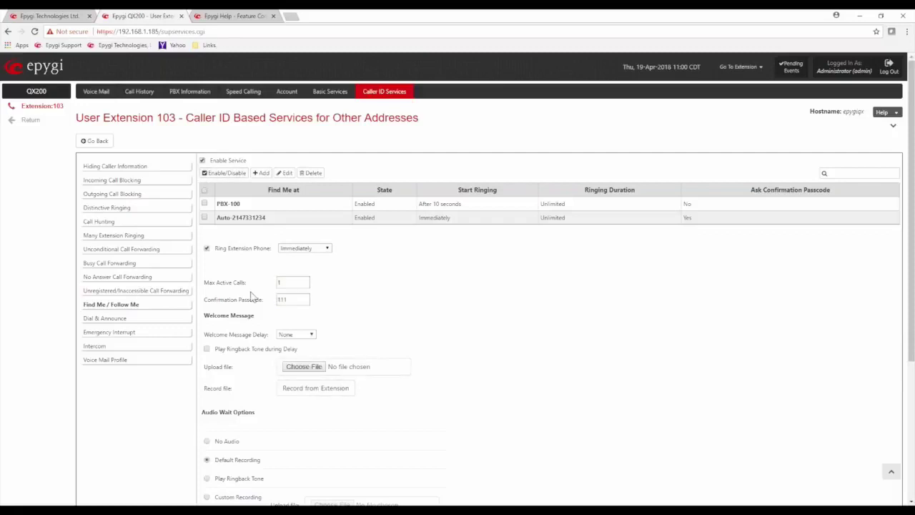
left_click_drag(206, 298, 295, 301)
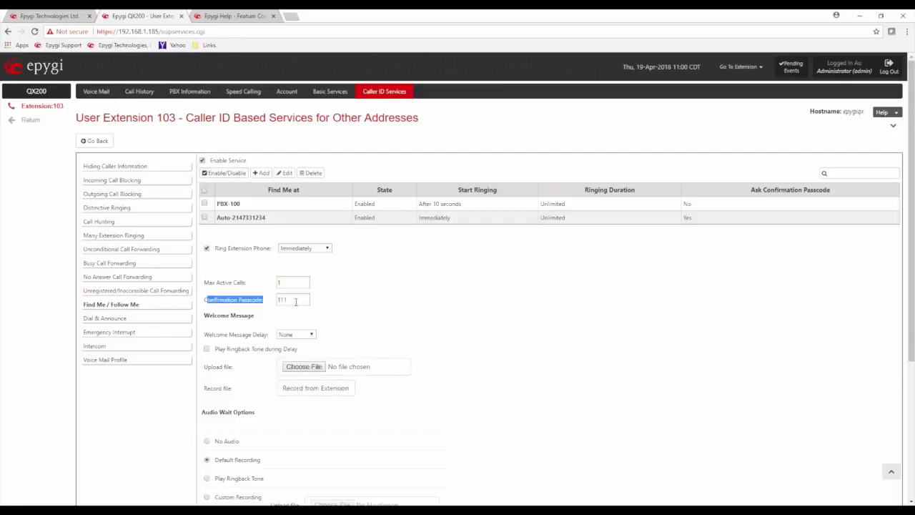
double_click(281, 300)
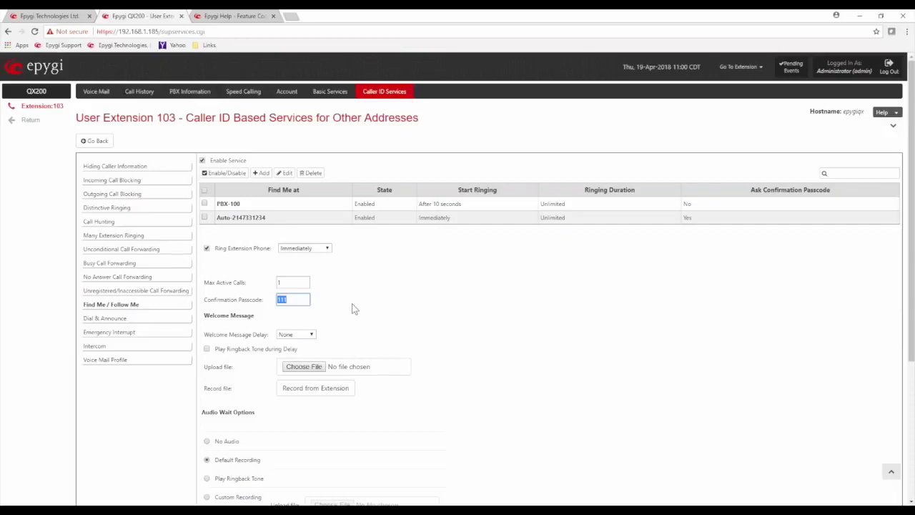
left_click(401, 305)
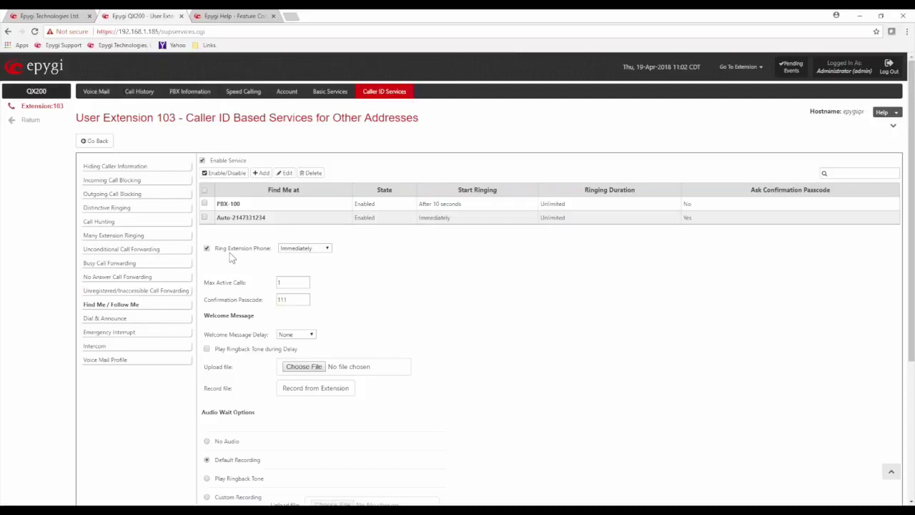
left_click_drag(215, 250, 273, 255)
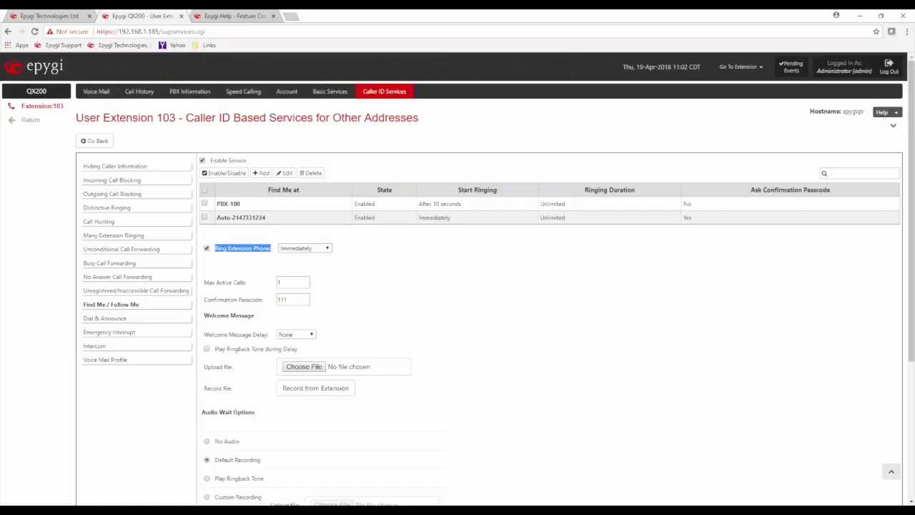
left_click(327, 248)
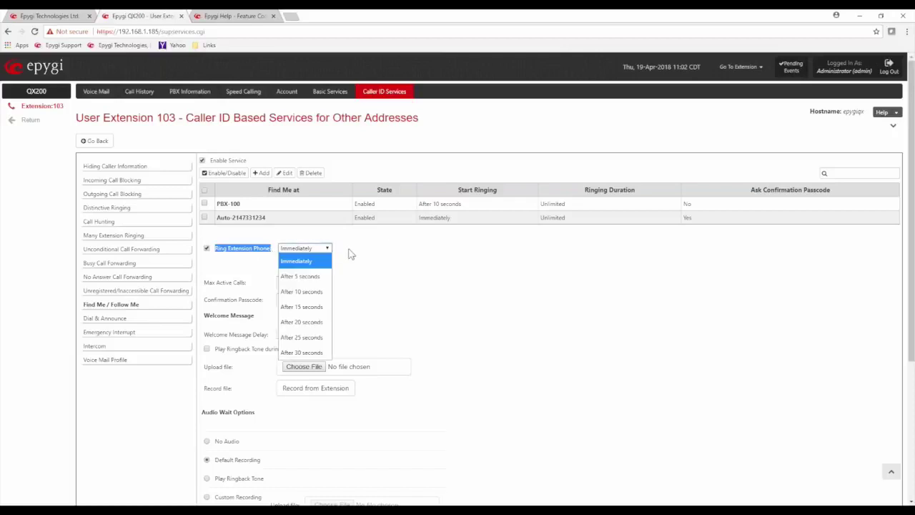
left_click(386, 277)
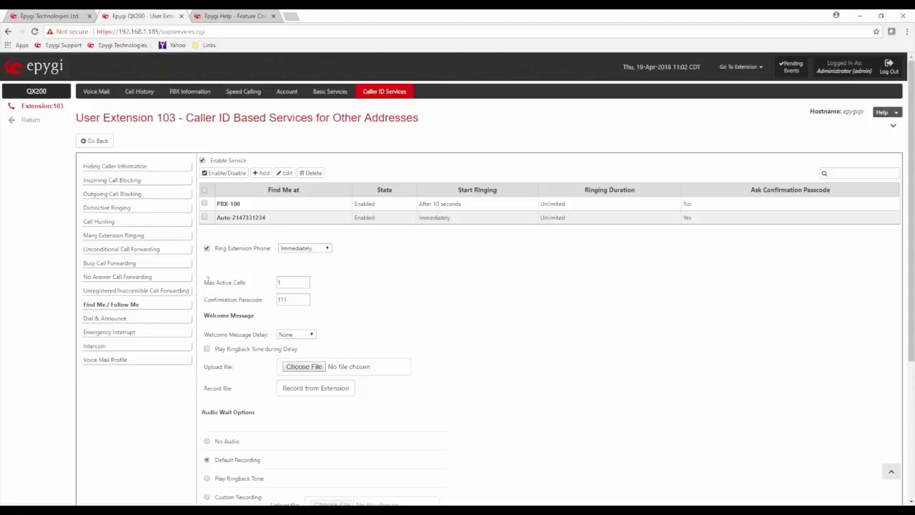
left_click_drag(203, 281, 251, 282)
left_click(358, 284)
Step: Review the Welcome Message Delay choices and keep the delay at None
scroll(397, 326, "down", 2)
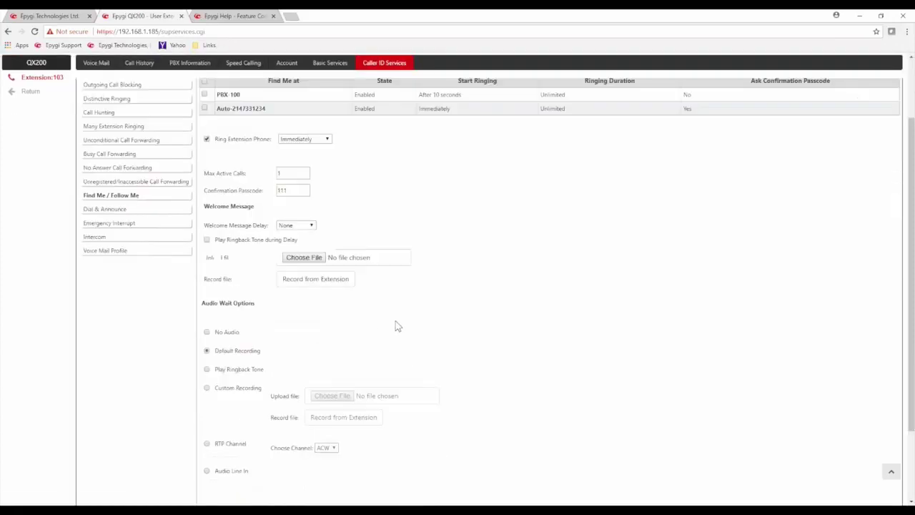
left_click_drag(208, 224, 270, 225)
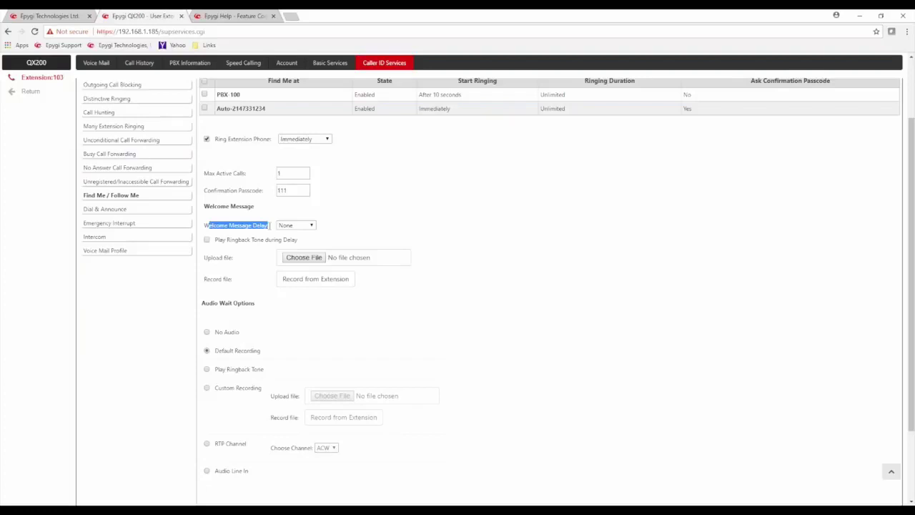
left_click(361, 216)
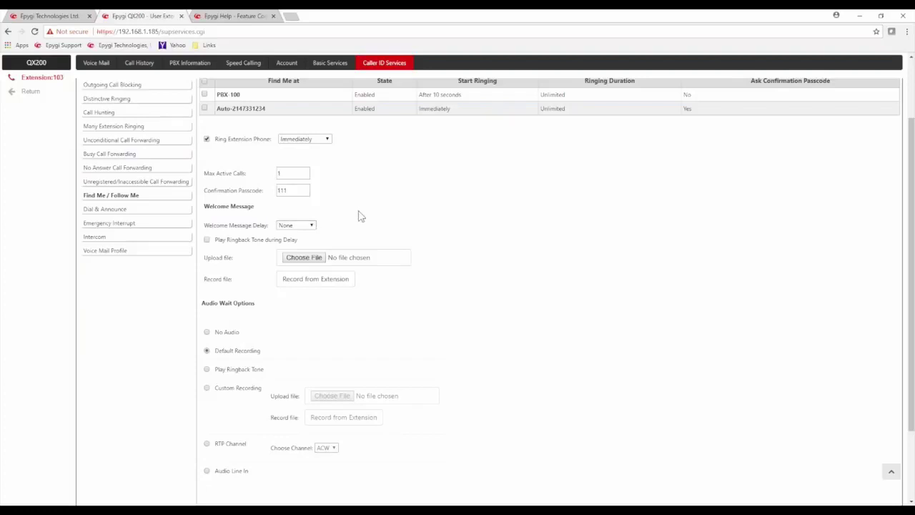
left_click(312, 226)
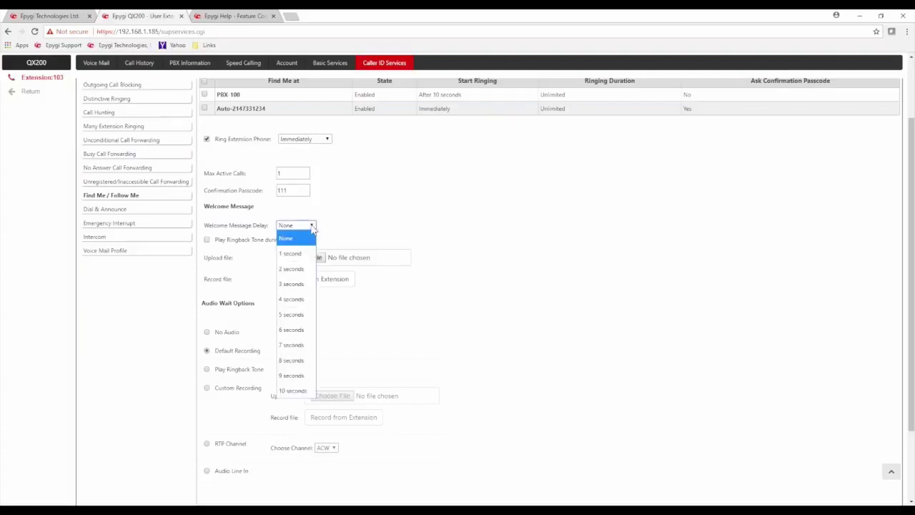
left_click(383, 234)
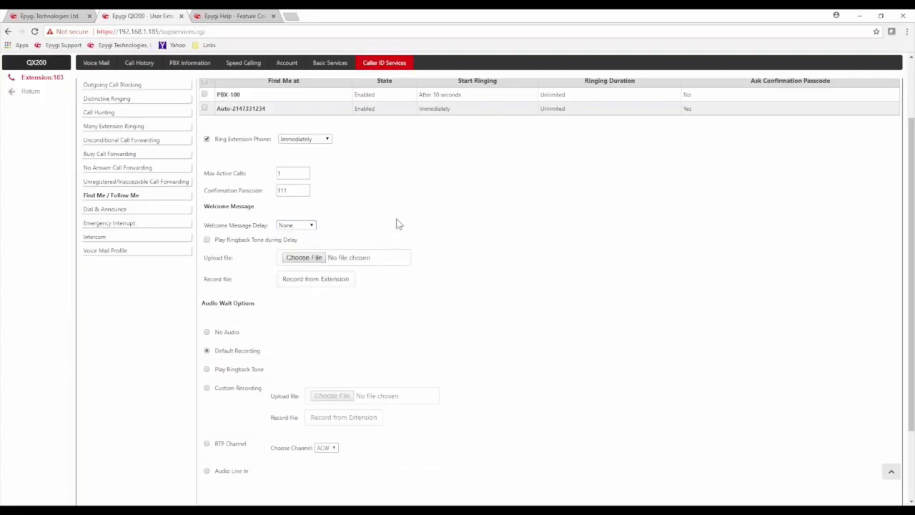
Step: Enable Play Ringback Tone during Delay and point out the Upload file option
left_click(209, 241)
left_click_drag(220, 243, 291, 240)
left_click(332, 228)
left_click_drag(206, 258, 250, 263)
left_click(444, 223)
scroll(434, 257, "down", 3)
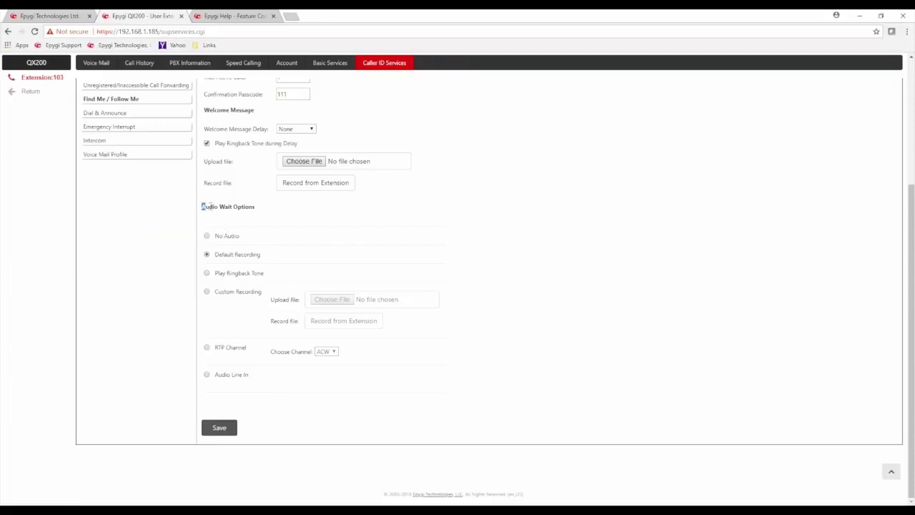
left_click_drag(203, 208, 268, 210)
left_click(269, 210)
left_click_drag(249, 235, 216, 238)
left_click_drag(262, 256, 214, 255)
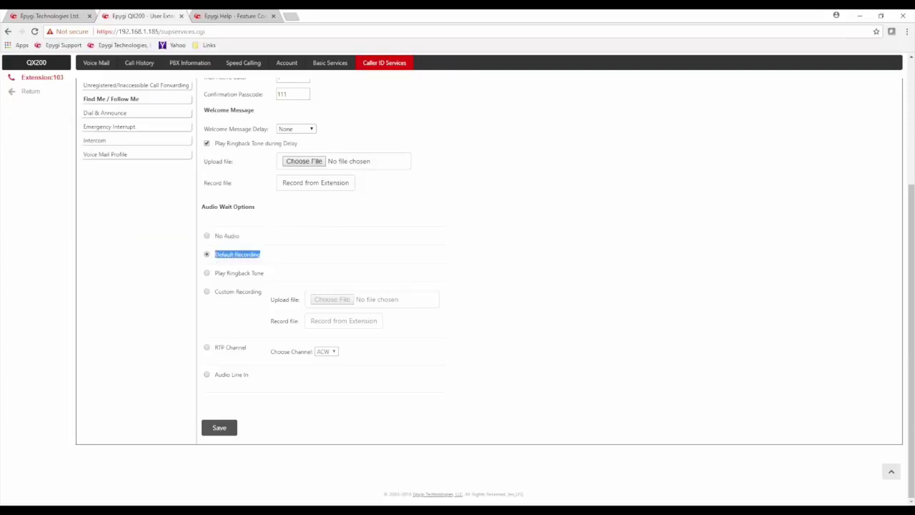
left_click(331, 250)
scroll(482, 225, "up", 3)
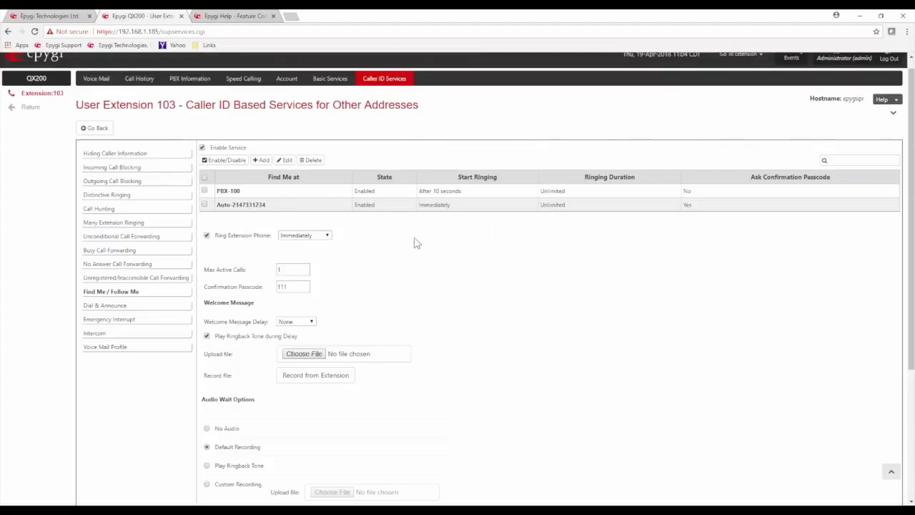
Step: Untick Enable Service, then go to extension 103's Dial & Announce page
left_click(202, 148)
left_click(131, 310)
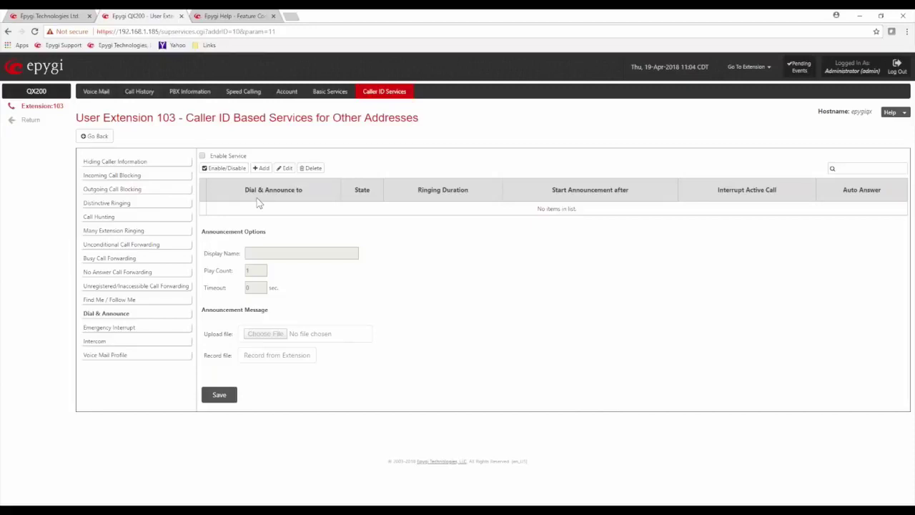
double_click(166, 117)
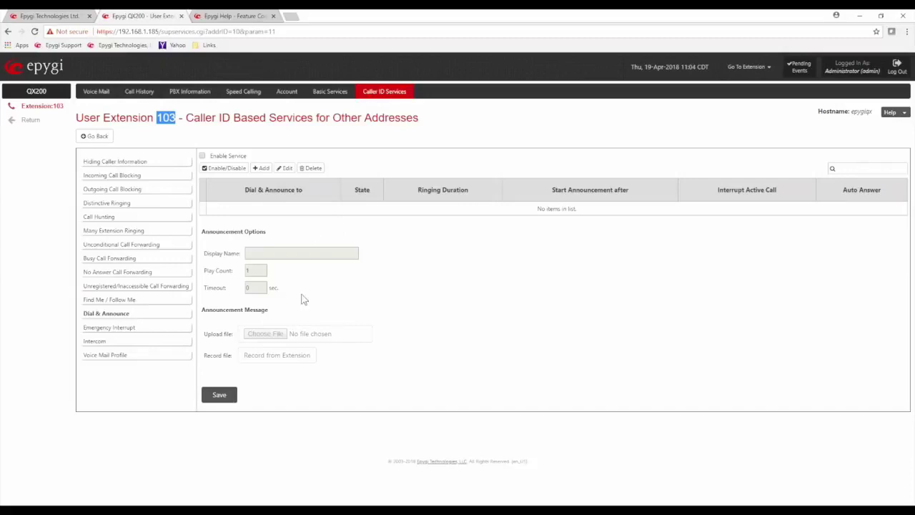
left_click_drag(204, 318, 278, 317)
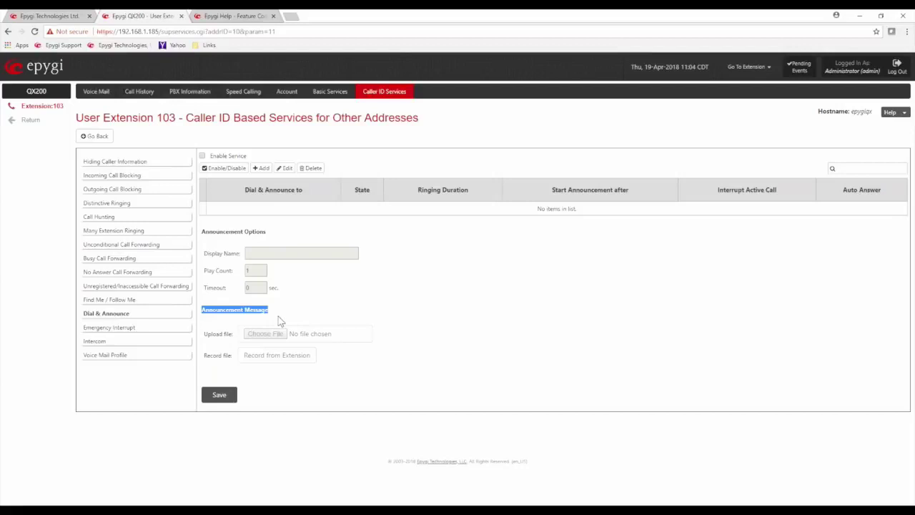
left_click(325, 285)
left_click_drag(205, 270, 235, 271)
left_click(337, 271)
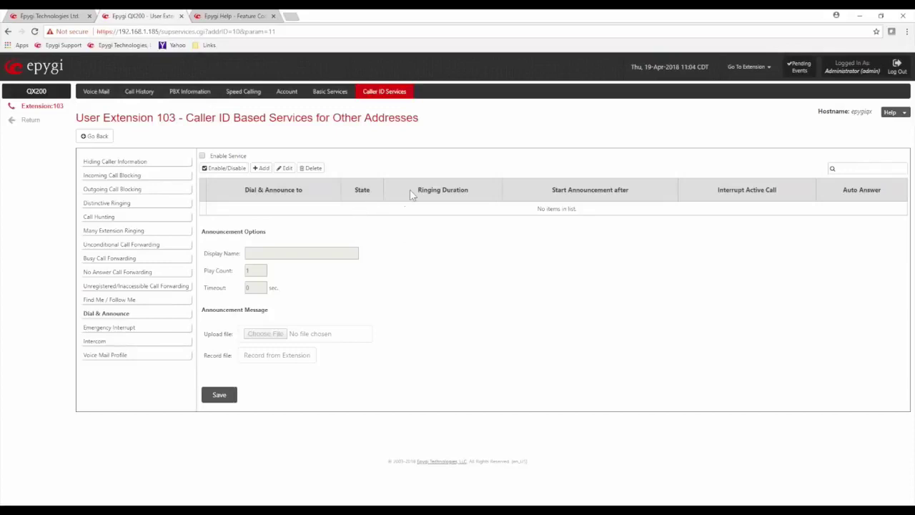
left_click_drag(415, 191, 478, 198)
left_click(449, 207)
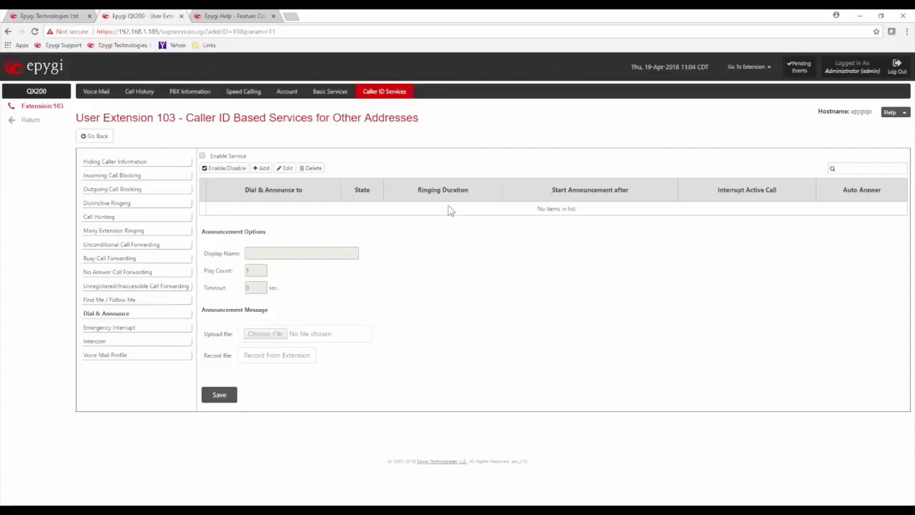